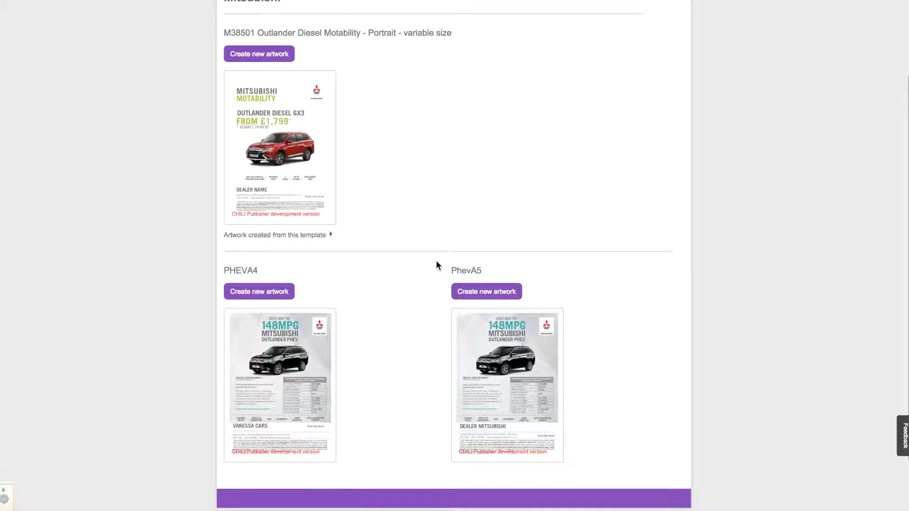
Step: Review the artwork created from the M38501 Outlander Diesel Motability template and create a new artwork from that template
scroll(436, 264, "up", 2)
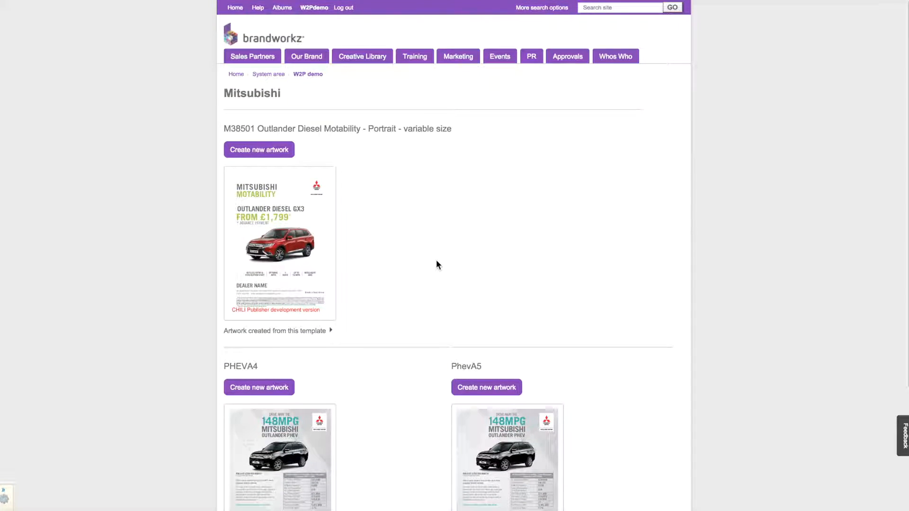
left_click(331, 335)
scroll(331, 334, "down", 5)
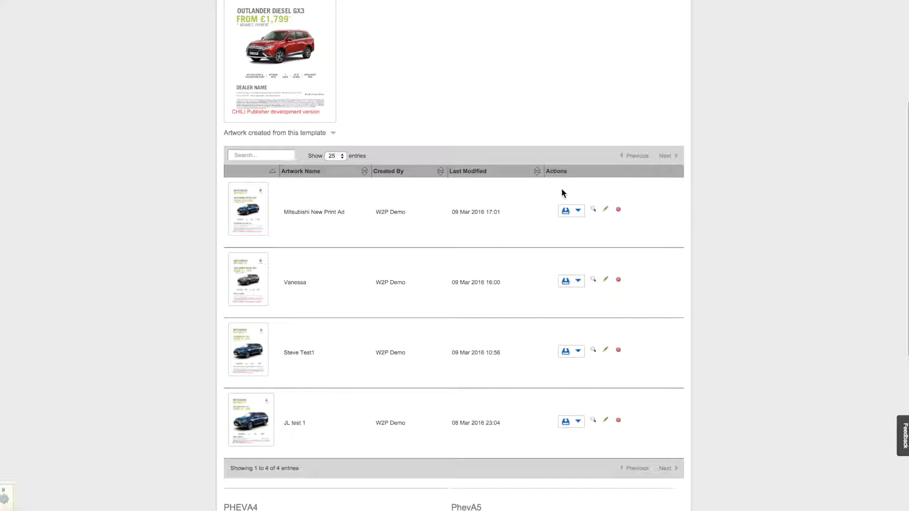
left_click(594, 413)
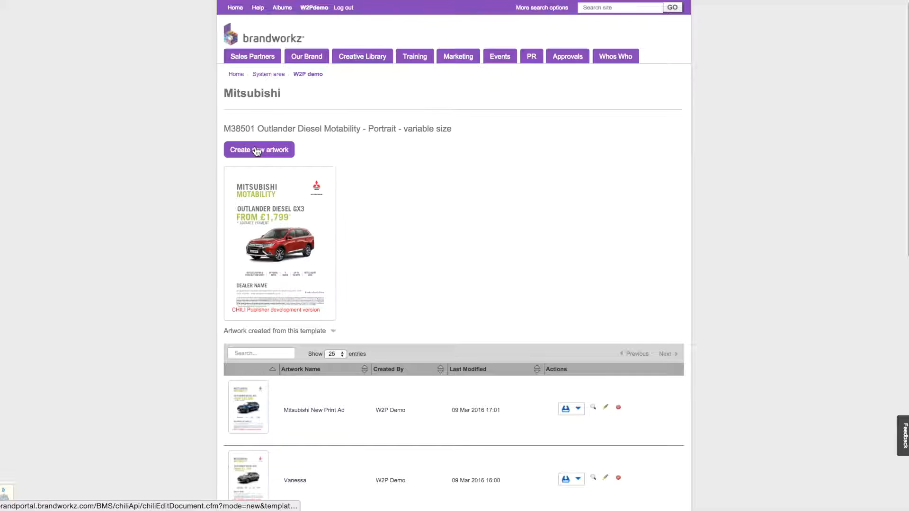
left_click(256, 150)
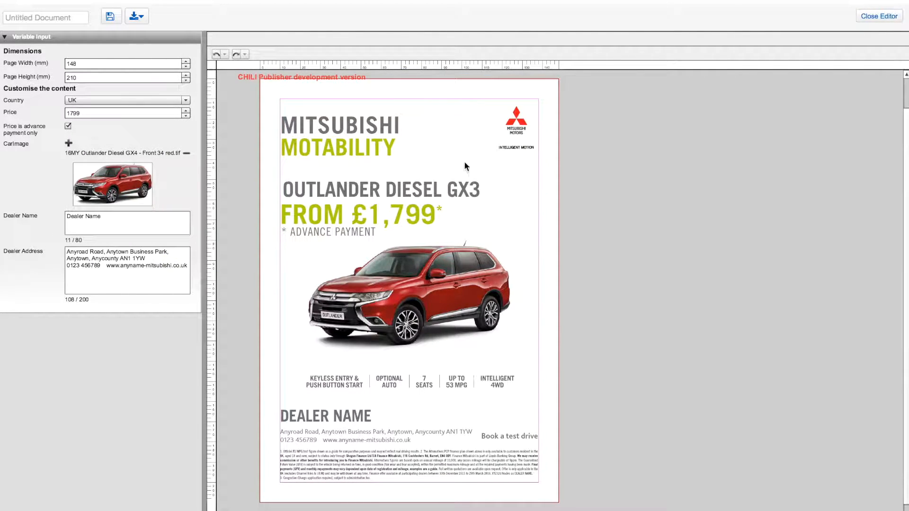
Step: Set the artwork's page size to 210 mm wide and 297 mm high
left_click_drag(87, 63, 60, 59)
type("210")
key("Tab")
type("297")
key("Tab")
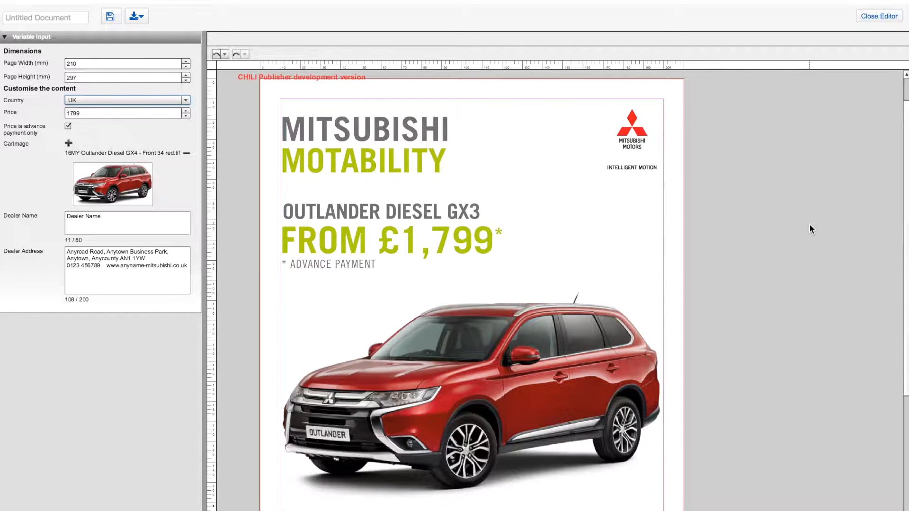
Step: Try reduced page heights of 260 mm and 220 mm for the artwork
left_click(96, 78)
double_click(96, 78)
type("260")
key("Tab")
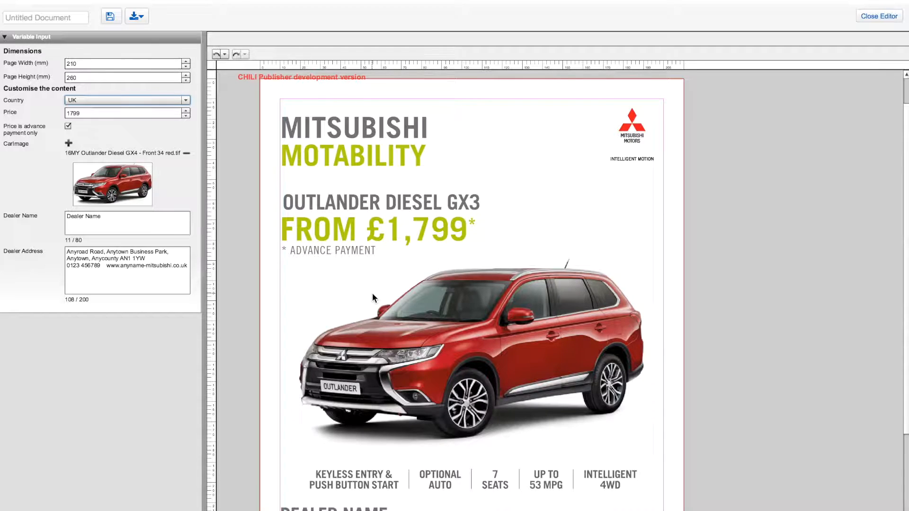
double_click(76, 81)
type("220")
key("Tab")
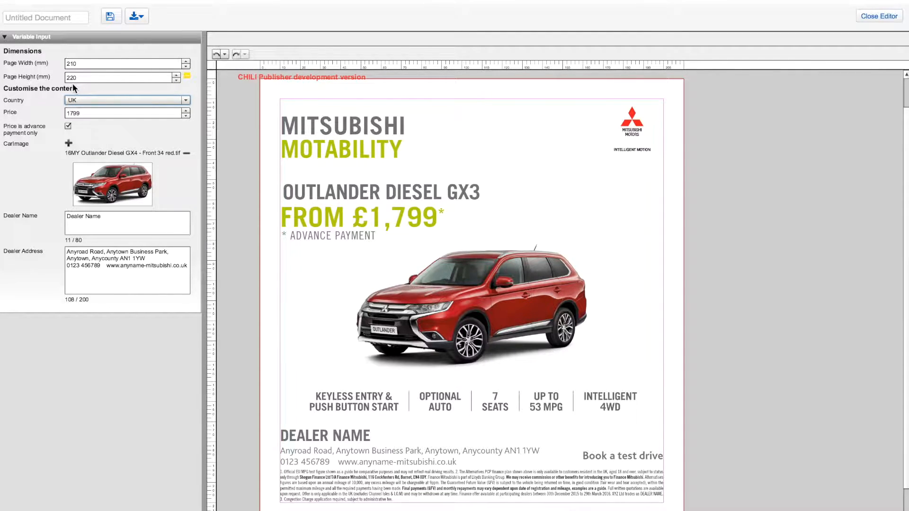
Step: Set the artwork's page size to 148 mm wide and 210 mm high
double_click(81, 65)
type("148")
key("Tab")
key("Tab")
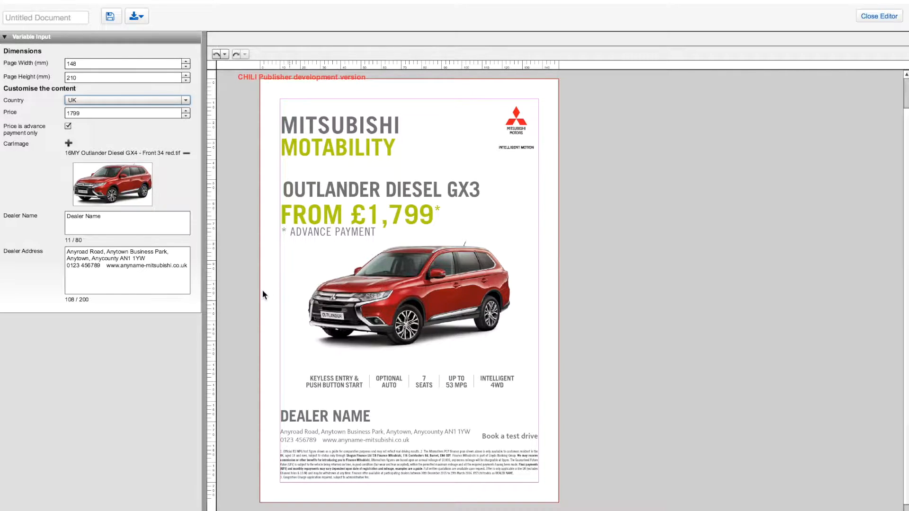
Step: Set the advert's country to USA
left_click(159, 97)
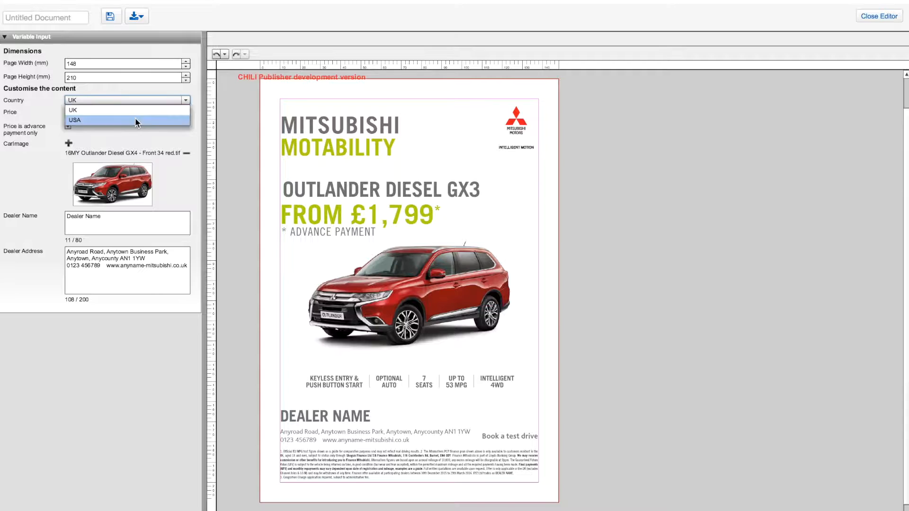
left_click(134, 117)
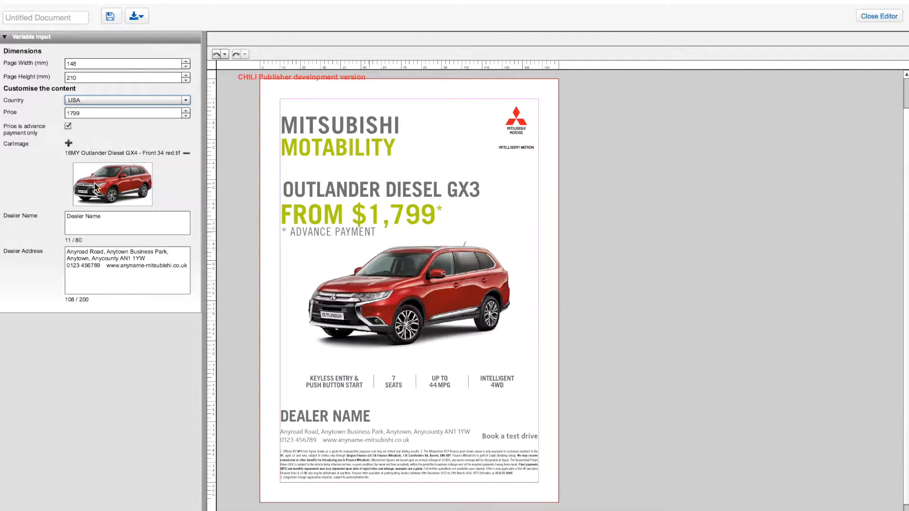
left_click(68, 126)
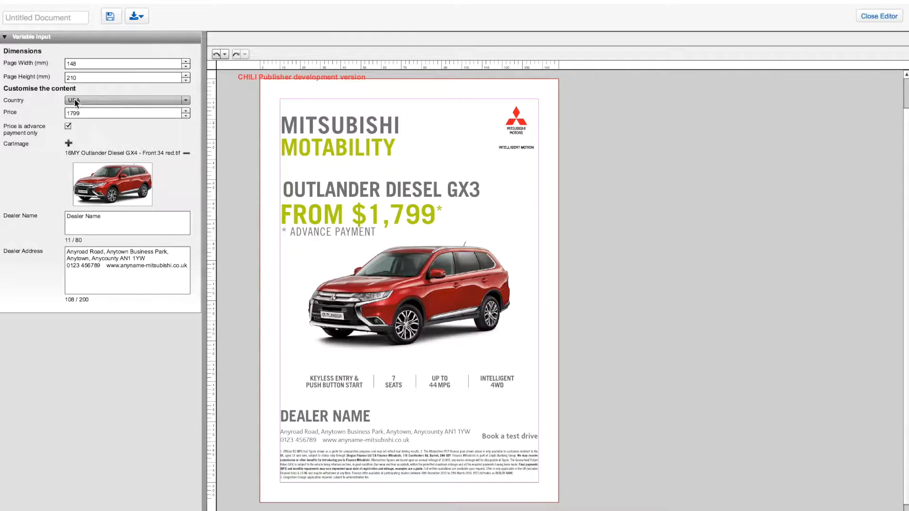
Step: Set the advert's price to 20000
left_click_drag(89, 113, 62, 112)
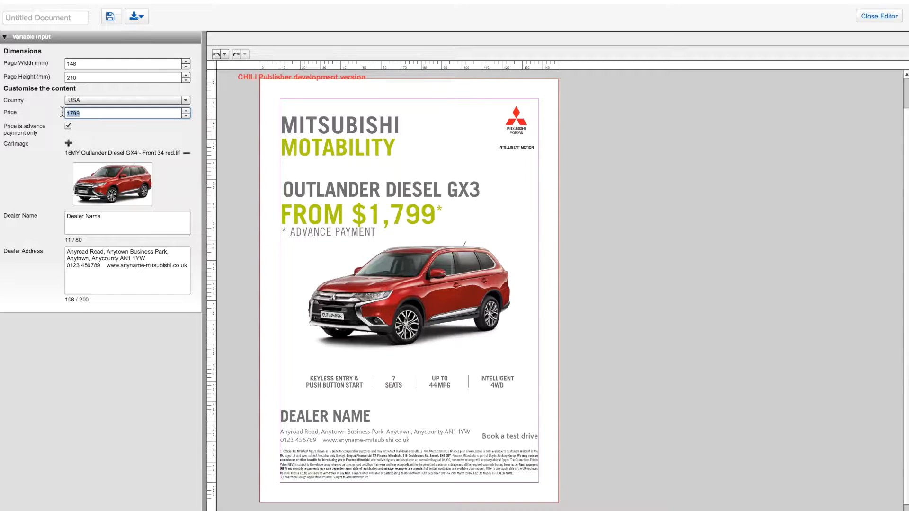
type("2000")
key("Tab")
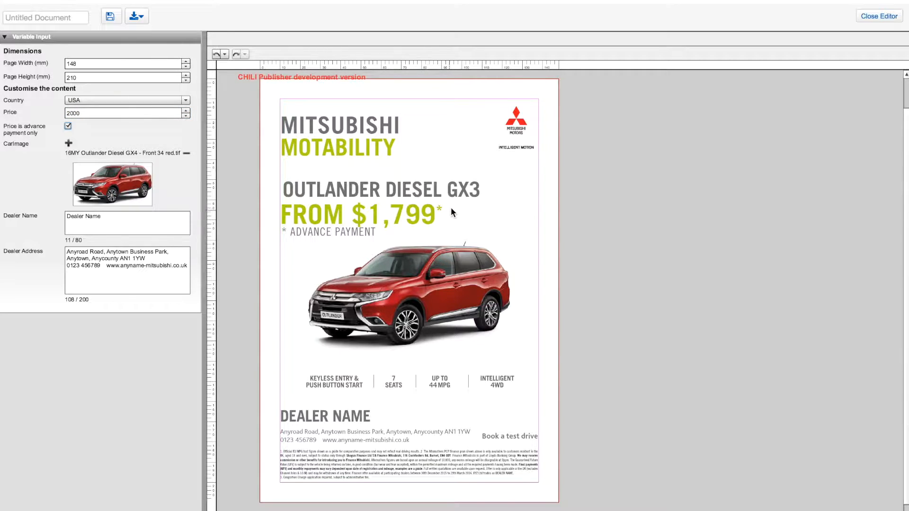
left_click(119, 113)
type("0")
key("Tab")
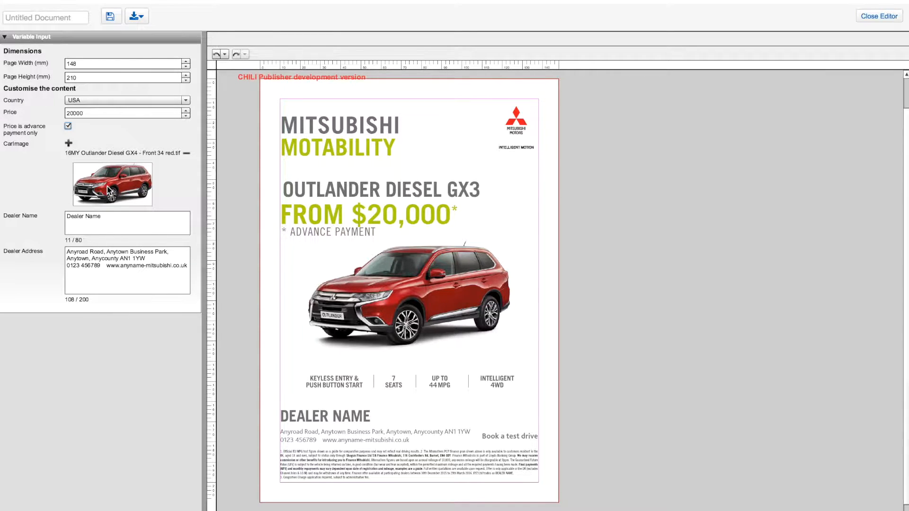
Step: Replace the car image with "16MY Outlander Diesel GX1 4Work - Front 34 blue.tif"
left_click(68, 142)
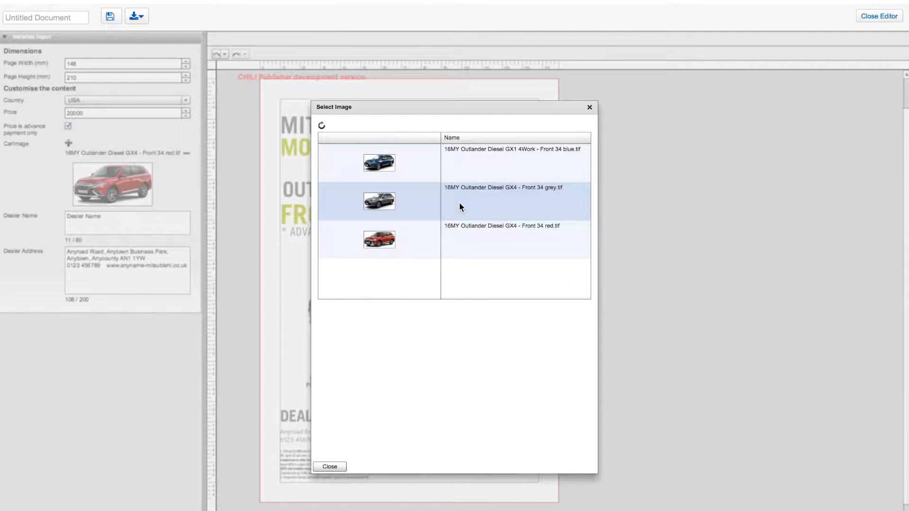
left_click(384, 166)
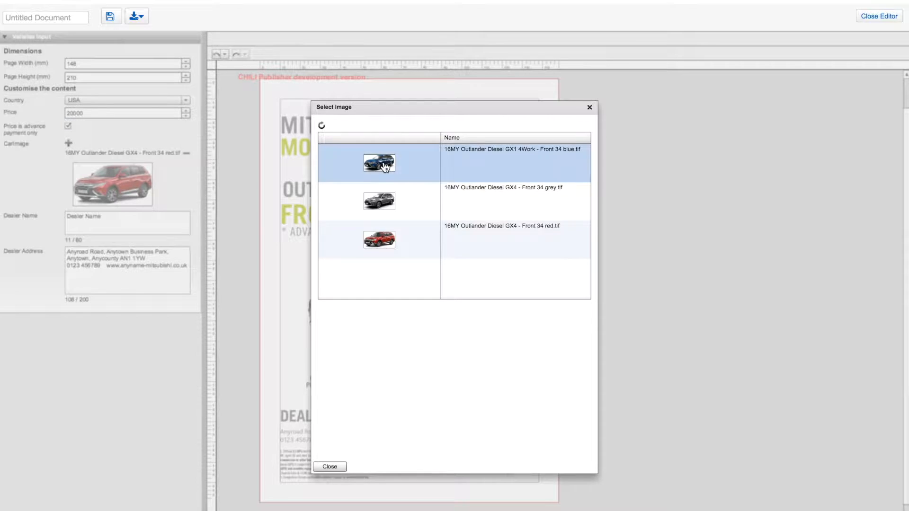
left_click(384, 166)
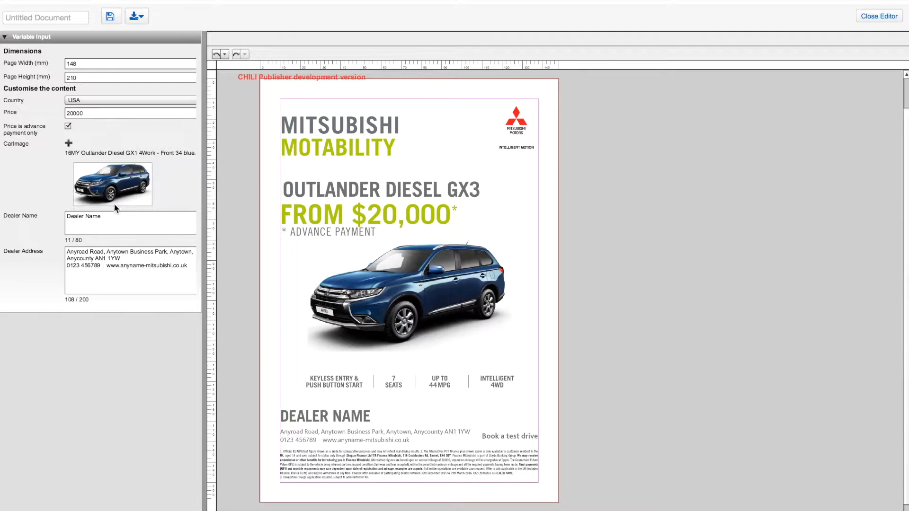
Step: Replace the placeholder dealer name with "Mitsubishi New York", correcting any misspelling
left_click(108, 222)
left_click_drag(115, 216, 46, 220)
type("Mitsub")
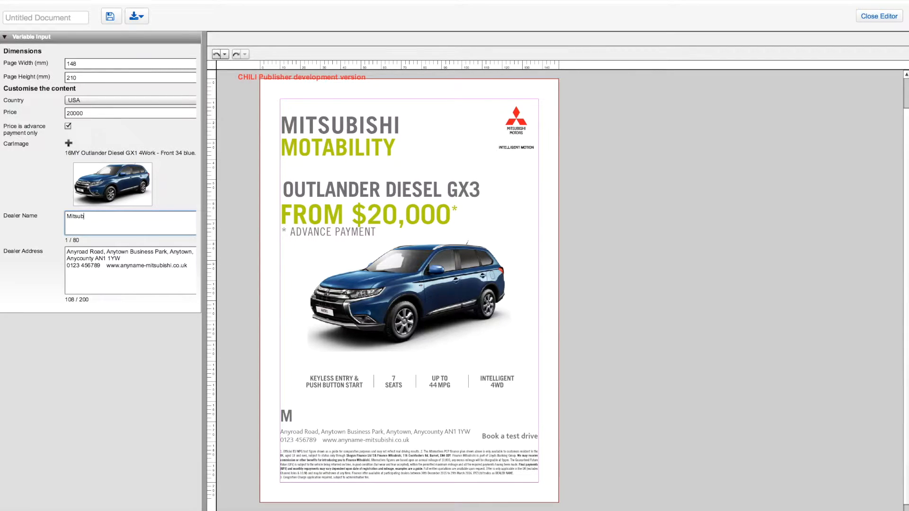
type("iishi New York")
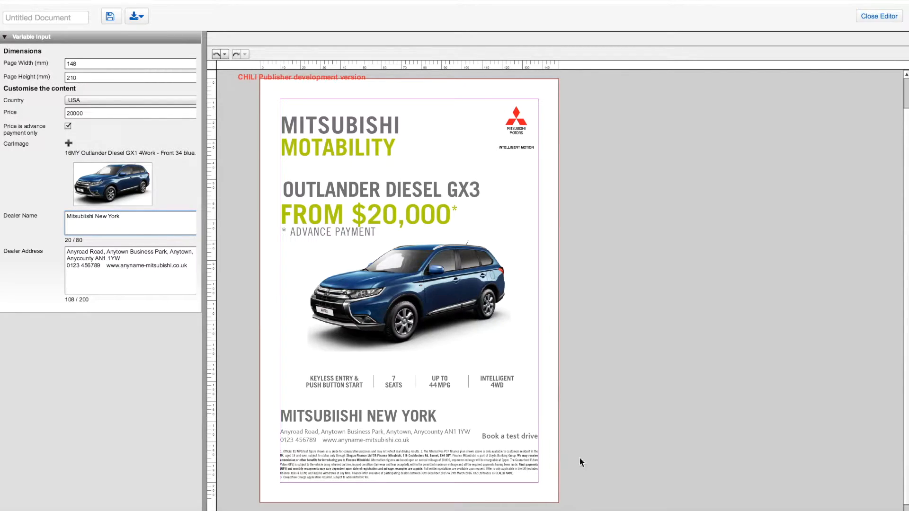
left_click(85, 213)
key("BackSpace")
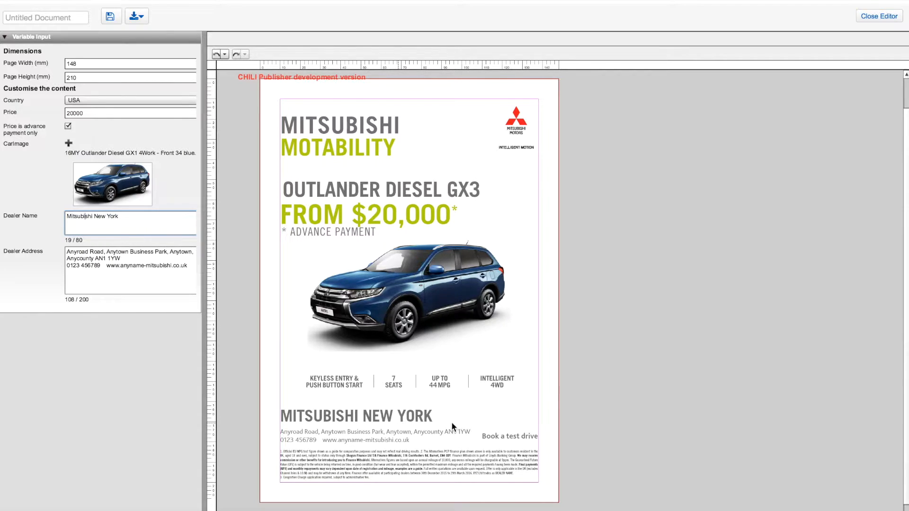
Step: Change the city in the dealer name to "Los Angeles"
left_click_drag(95, 216, 164, 220)
type("Los Angeles")
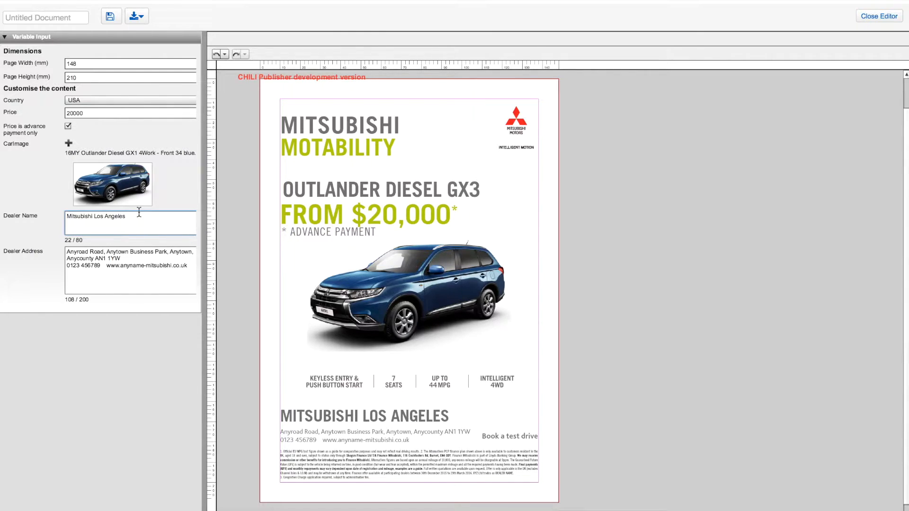
left_click(119, 265)
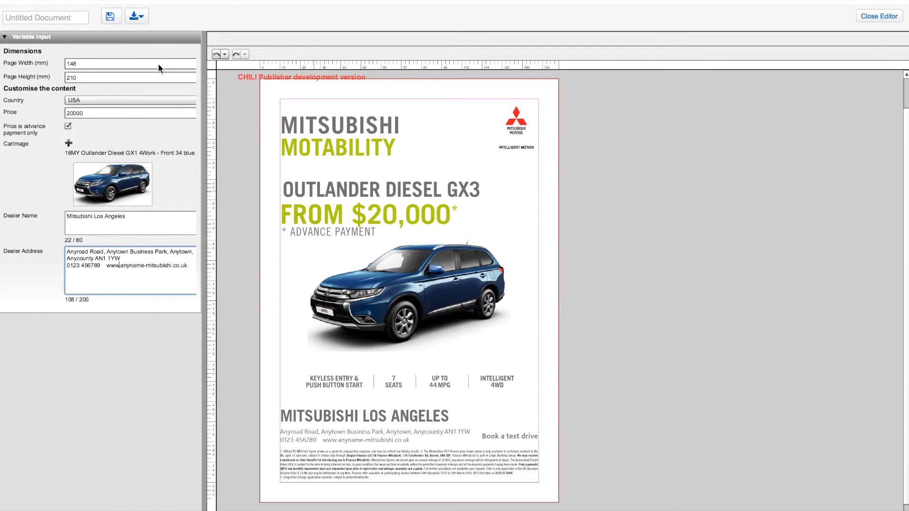
Step: Name the document "Mitshubishi LA Print Ad" and save it
left_click(48, 18)
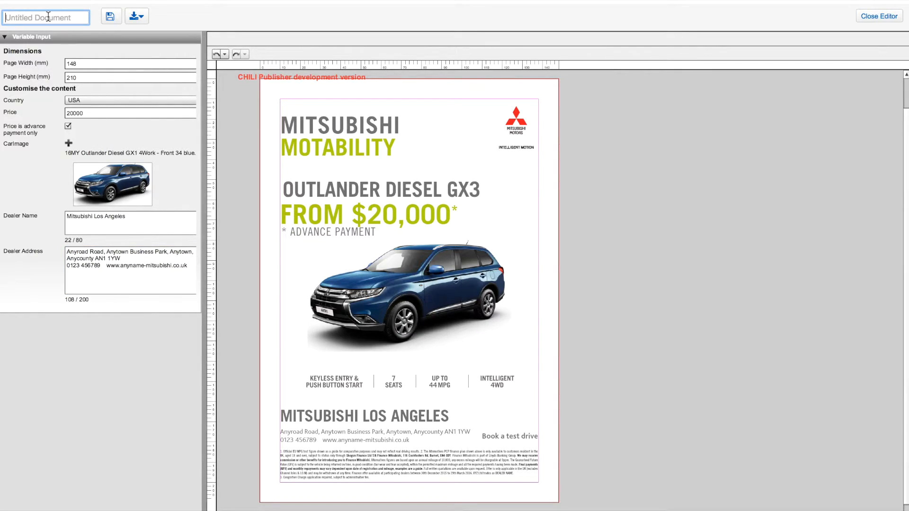
type("Mitshubishi ")
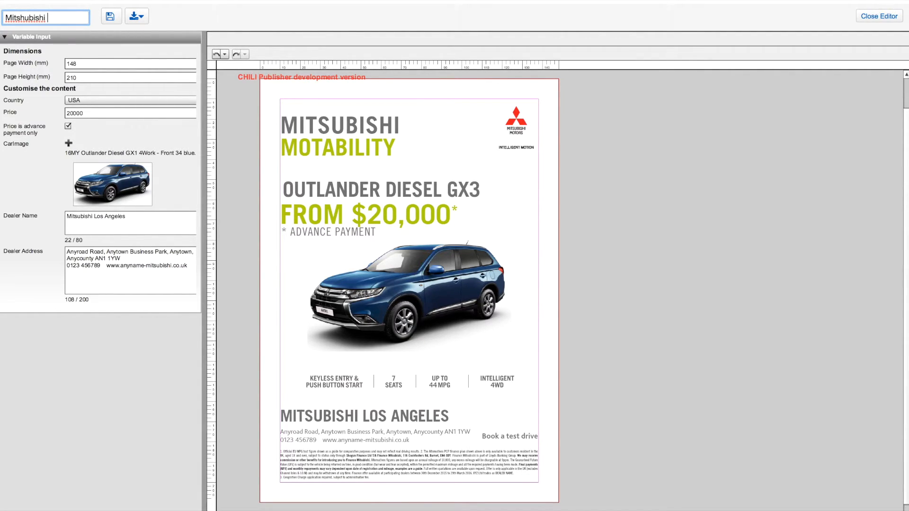
type("LA Print Ad")
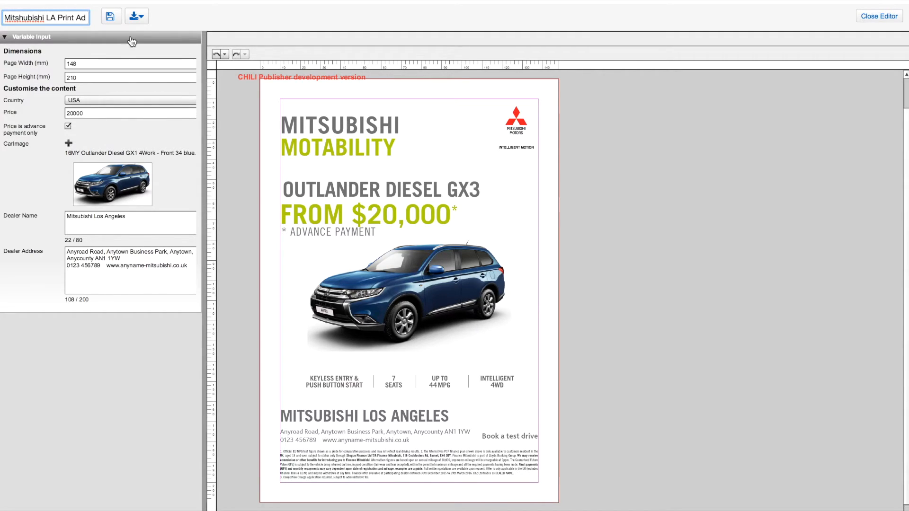
left_click(116, 23)
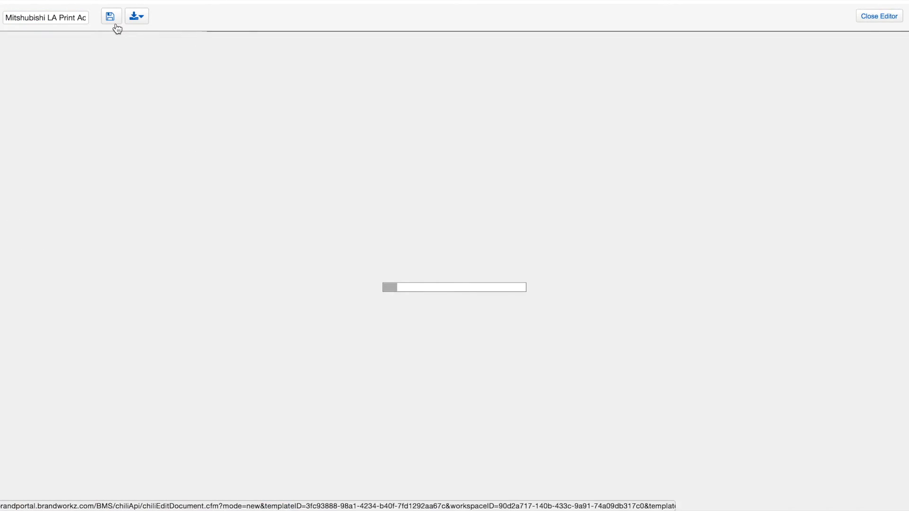